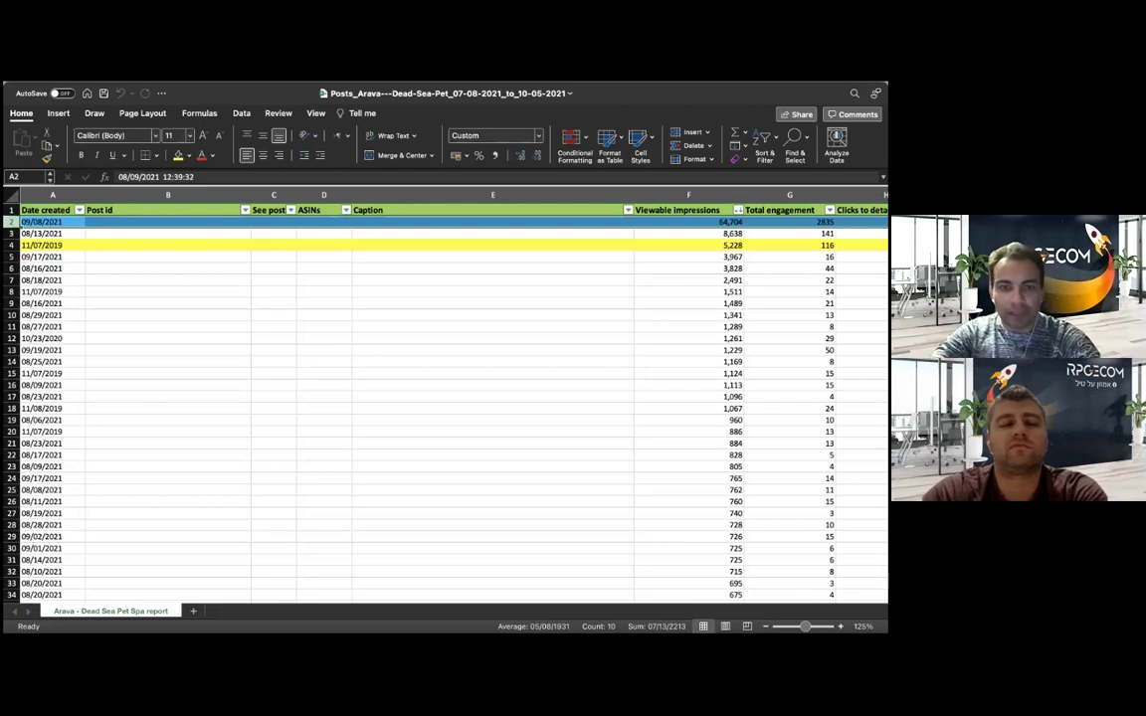
Examine the metrics of the blue-highlighted post in row 2, from viewable impressions through engagement rate
{"action": "left_click", "coordinate": [688, 221]}
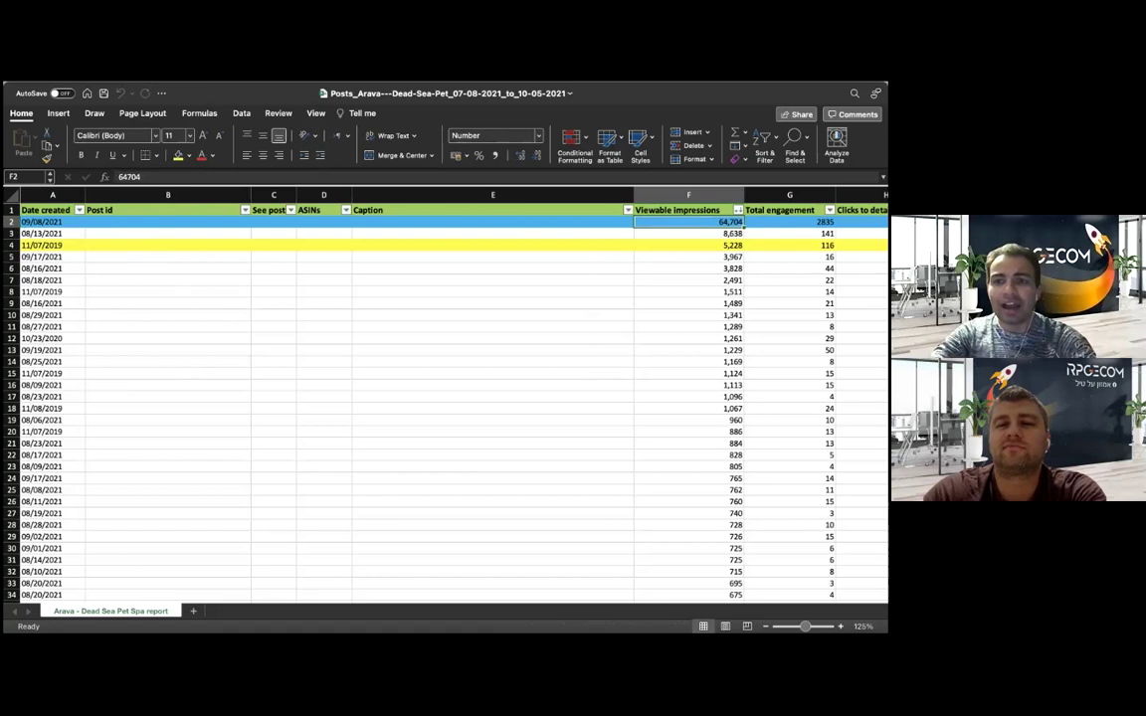
{"action": "scroll", "coordinate": [448, 398], "scroll_direction": "right", "scroll_amount": 5}
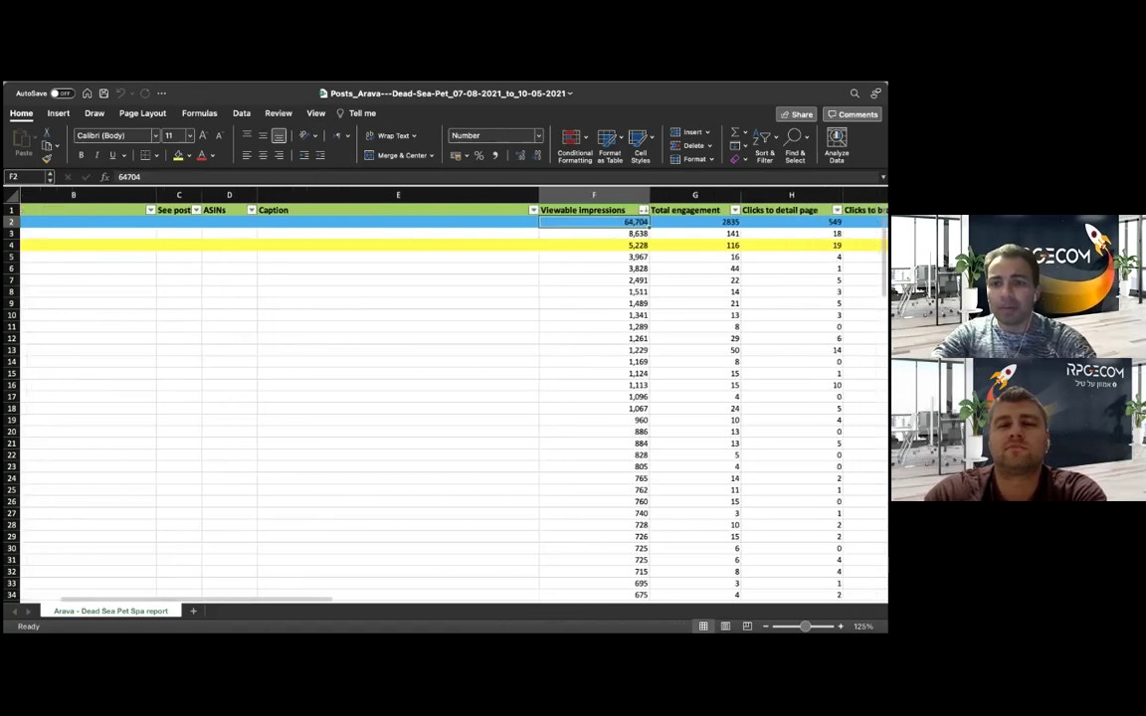
{"action": "scroll", "coordinate": [448, 398], "scroll_direction": "right", "scroll_amount": 2}
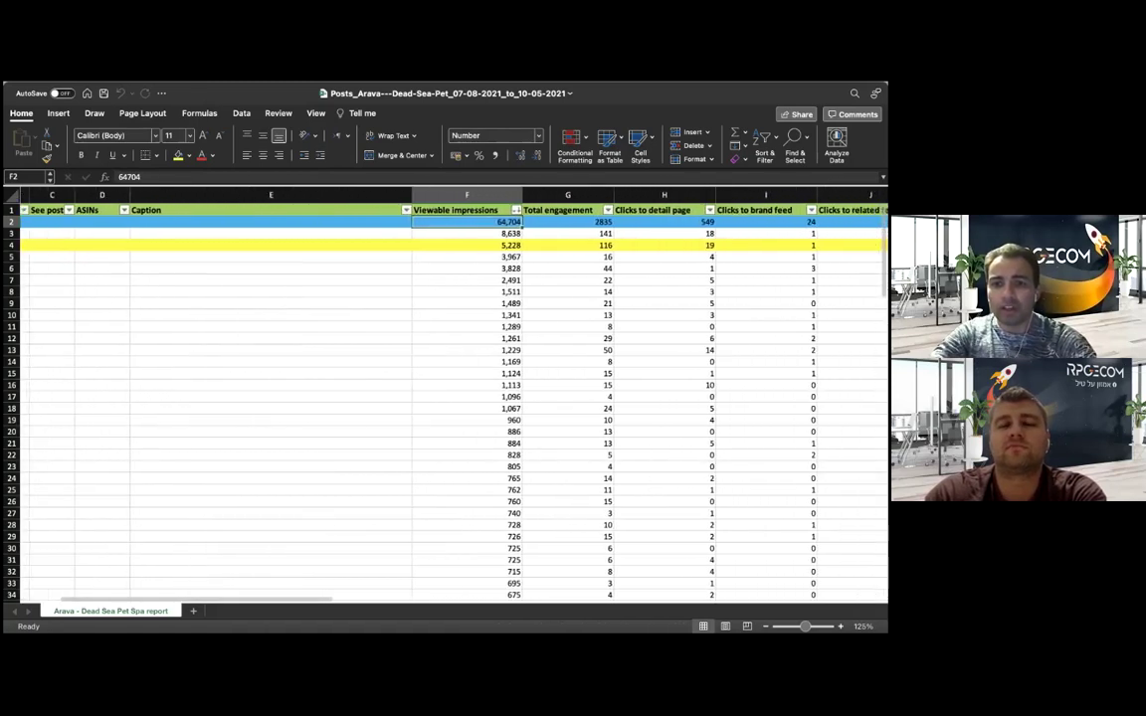
{"action": "scroll", "coordinate": [448, 398], "scroll_direction": "right", "scroll_amount": 2}
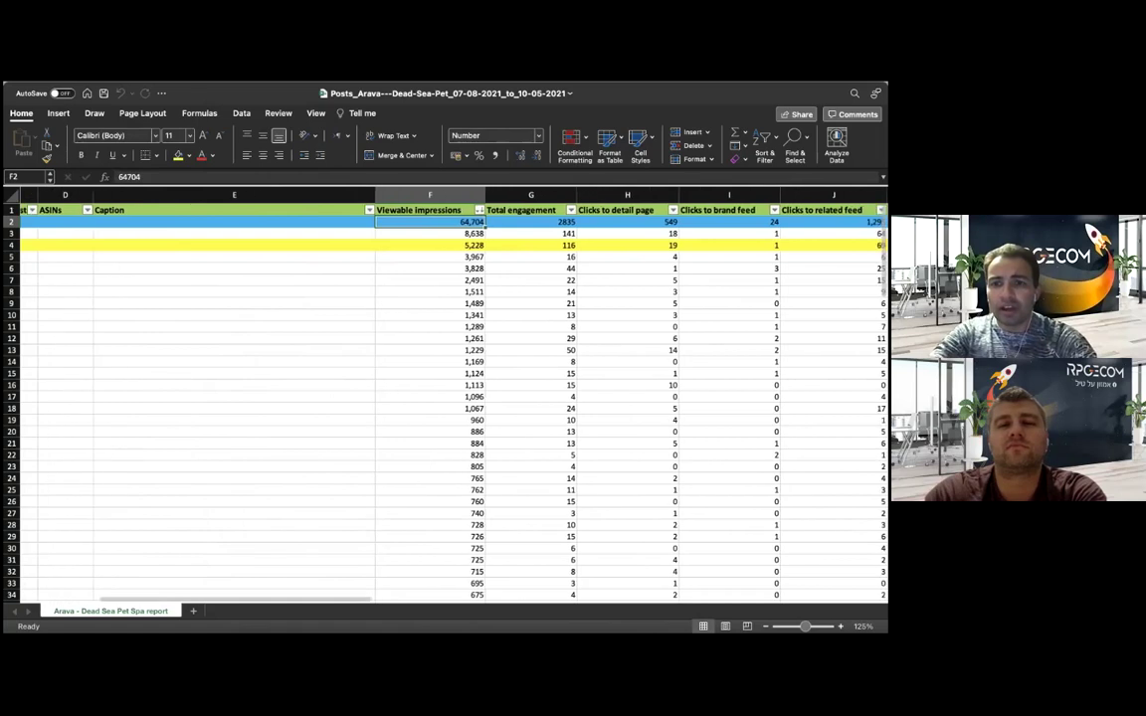
{"action": "scroll", "coordinate": [447, 398], "scroll_direction": "right", "scroll_amount": 2}
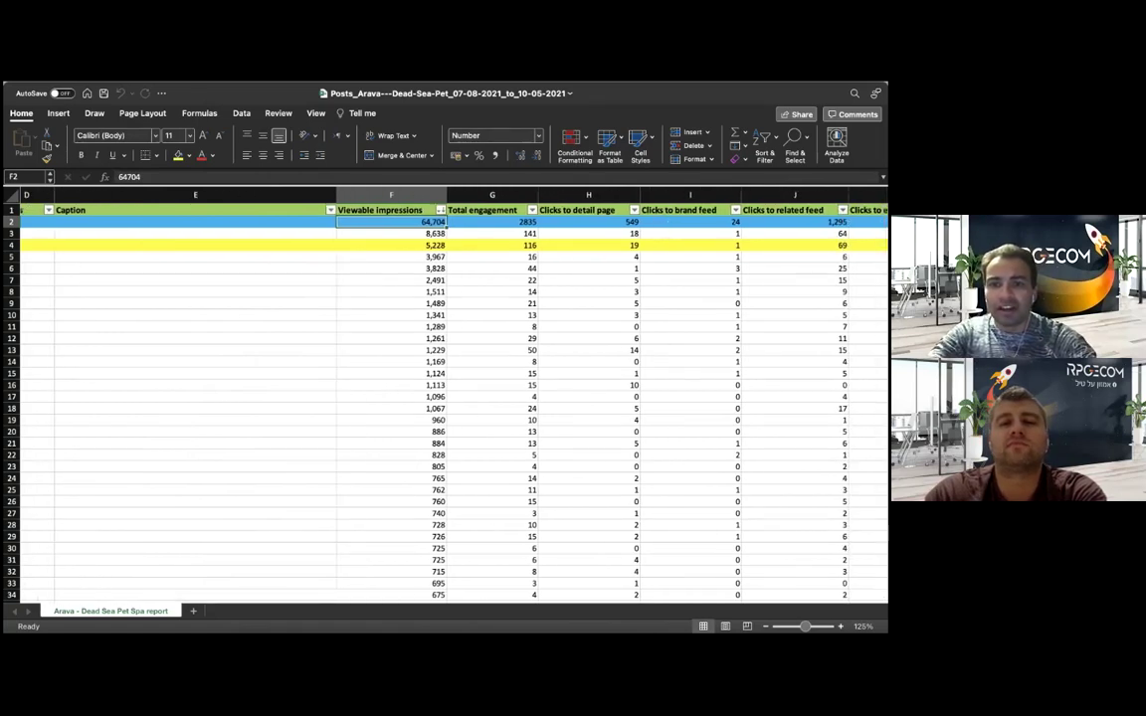
{"action": "scroll", "coordinate": [448, 398], "scroll_direction": "right", "scroll_amount": 3}
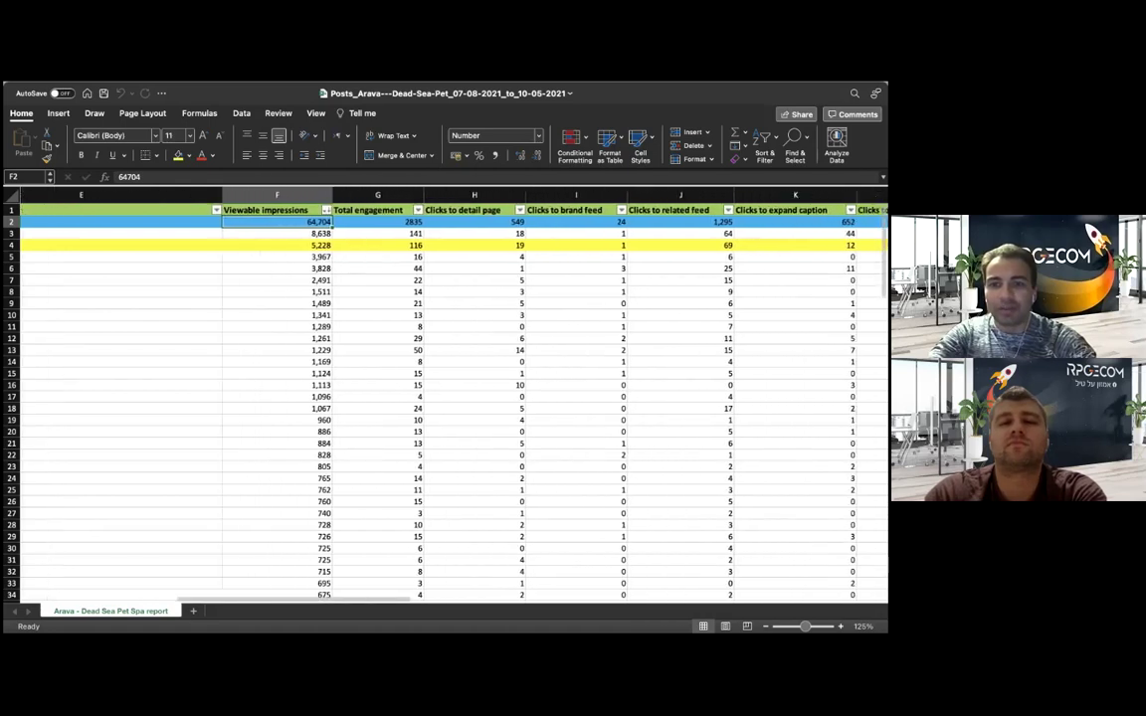
{"action": "scroll", "coordinate": [447, 398], "scroll_direction": "right", "scroll_amount": 5}
{"action": "scroll", "coordinate": [447, 398], "scroll_direction": "right", "scroll_amount": 3}
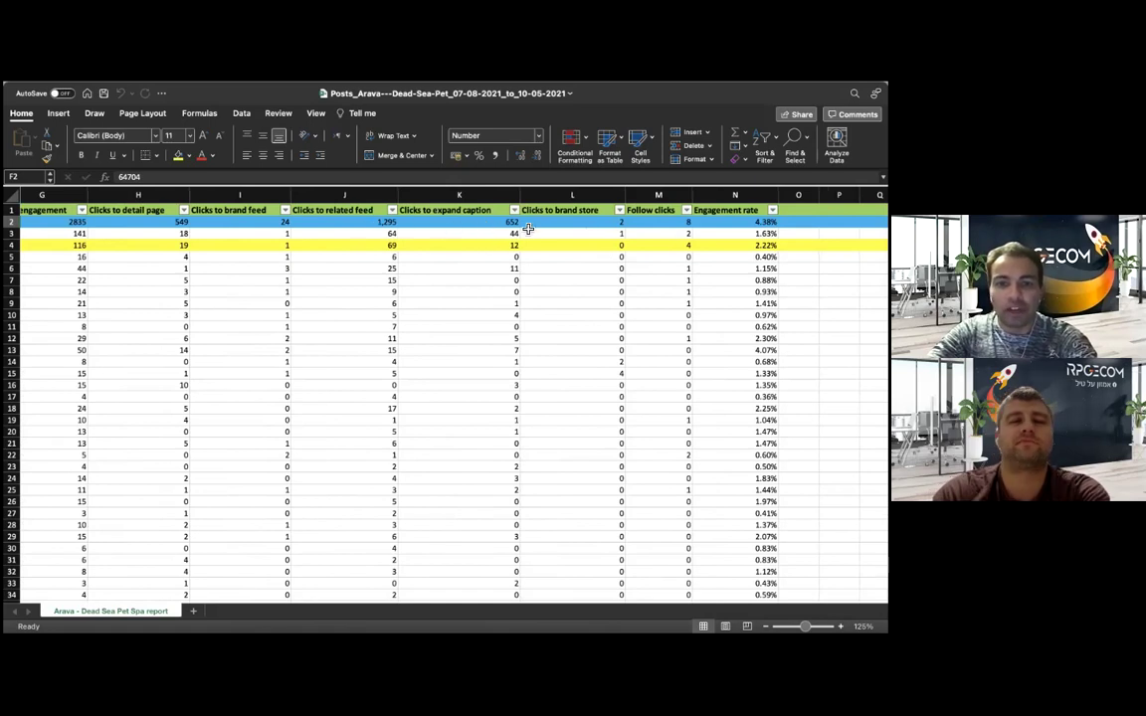
{"action": "scroll", "coordinate": [289, 243], "scroll_direction": "left", "scroll_amount": 10}
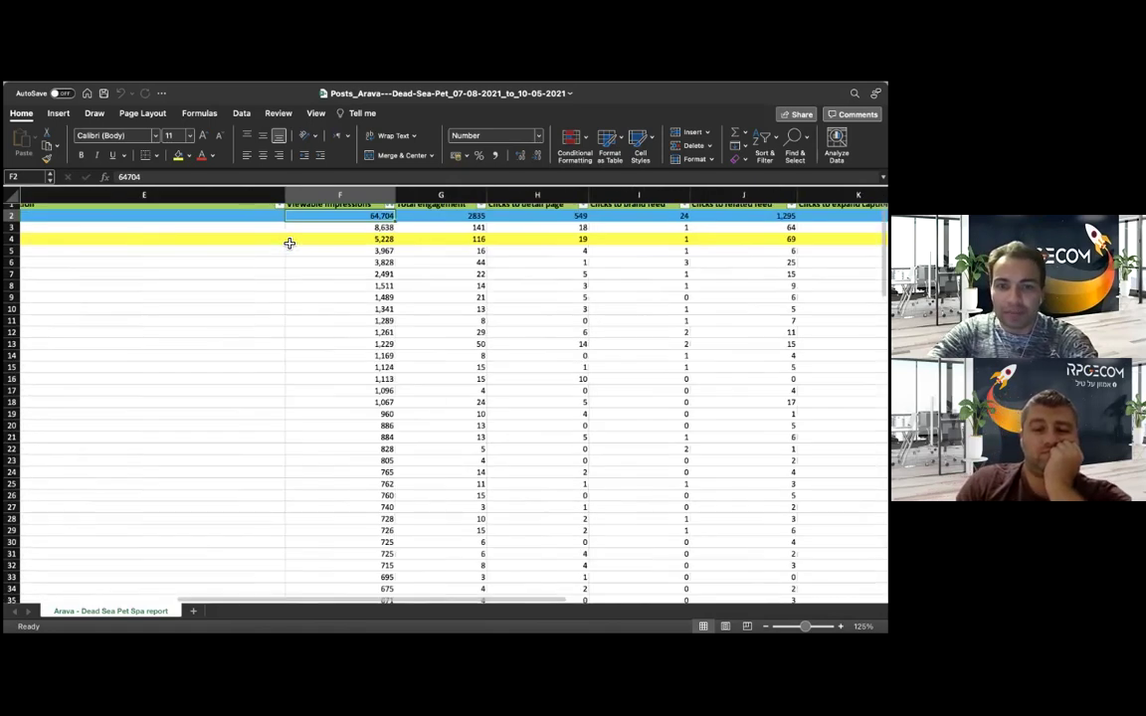
Select the yellow-highlighted 11/07/2019 post in row 4 and compare its viewable impressions with those of the other posts
{"action": "left_click", "coordinate": [11, 239]}
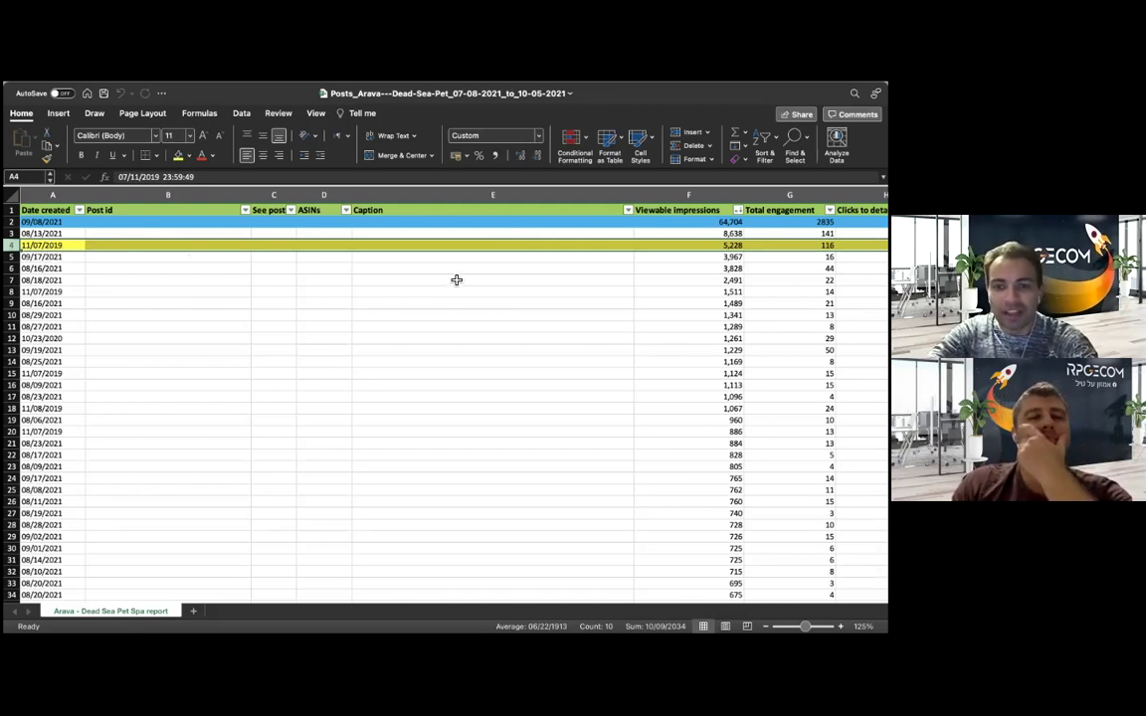
{"action": "scroll", "coordinate": [456, 279], "scroll_direction": "right", "scroll_amount": 5}
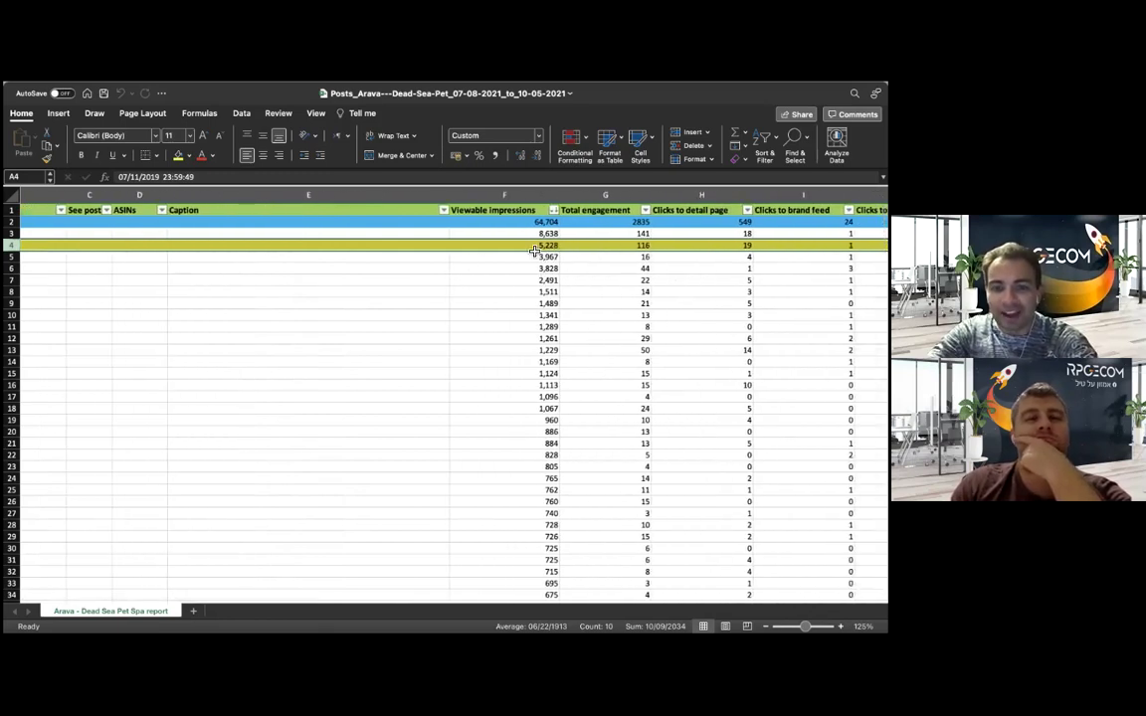
{"action": "scroll", "coordinate": [545, 254], "scroll_direction": "right", "scroll_amount": 1}
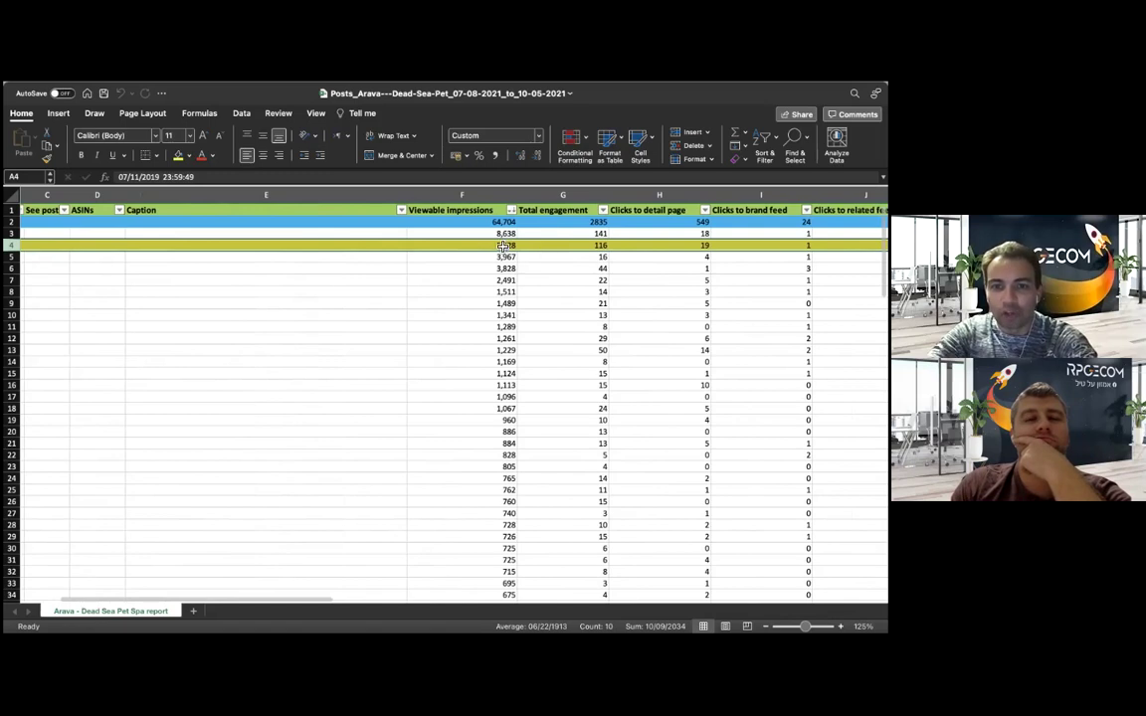
{"action": "scroll", "coordinate": [447, 375], "scroll_direction": "down", "scroll_amount": 5}
{"action": "scroll", "coordinate": [450, 373], "scroll_direction": "down", "scroll_amount": 10}
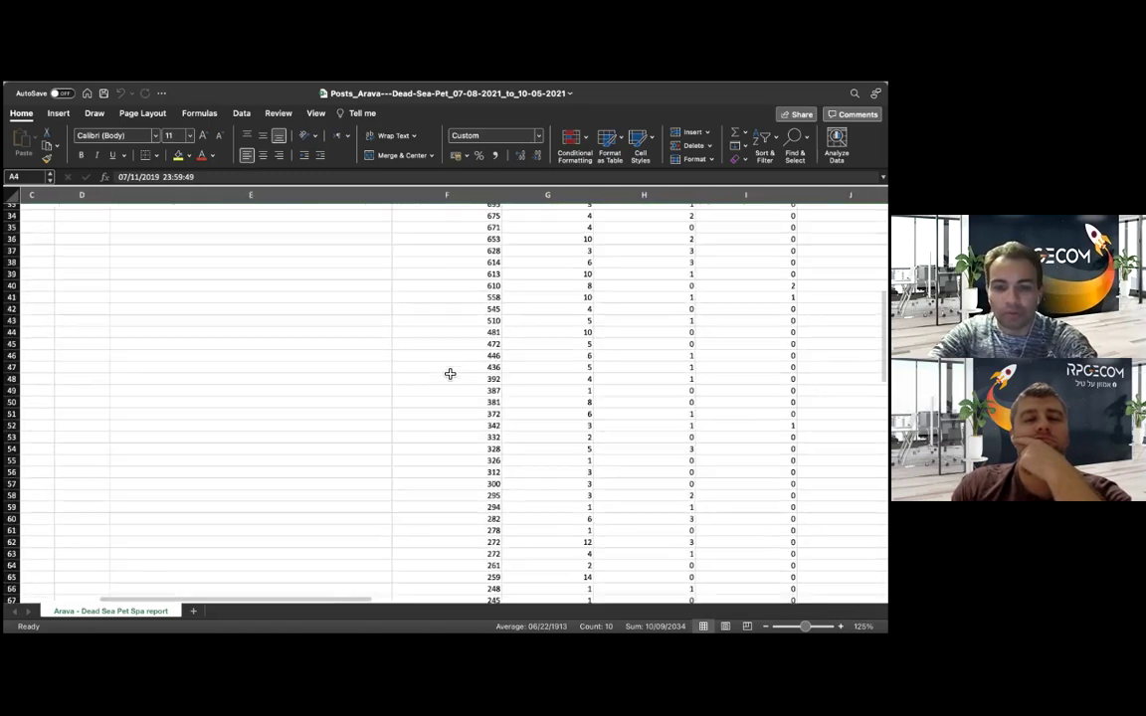
{"action": "scroll", "coordinate": [487, 298], "scroll_direction": "up", "scroll_amount": 15}
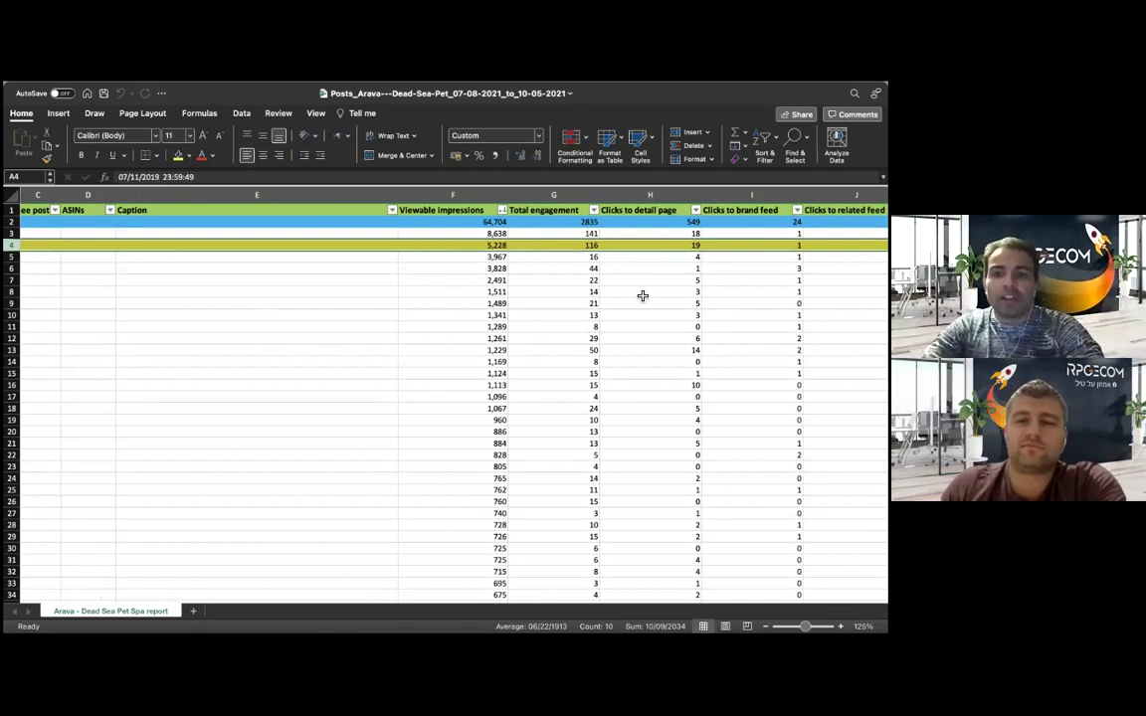
Sort the posts report by Follow clicks in descending order and close the filter options
{"action": "scroll", "coordinate": [656, 279], "scroll_direction": "right", "scroll_amount": 3}
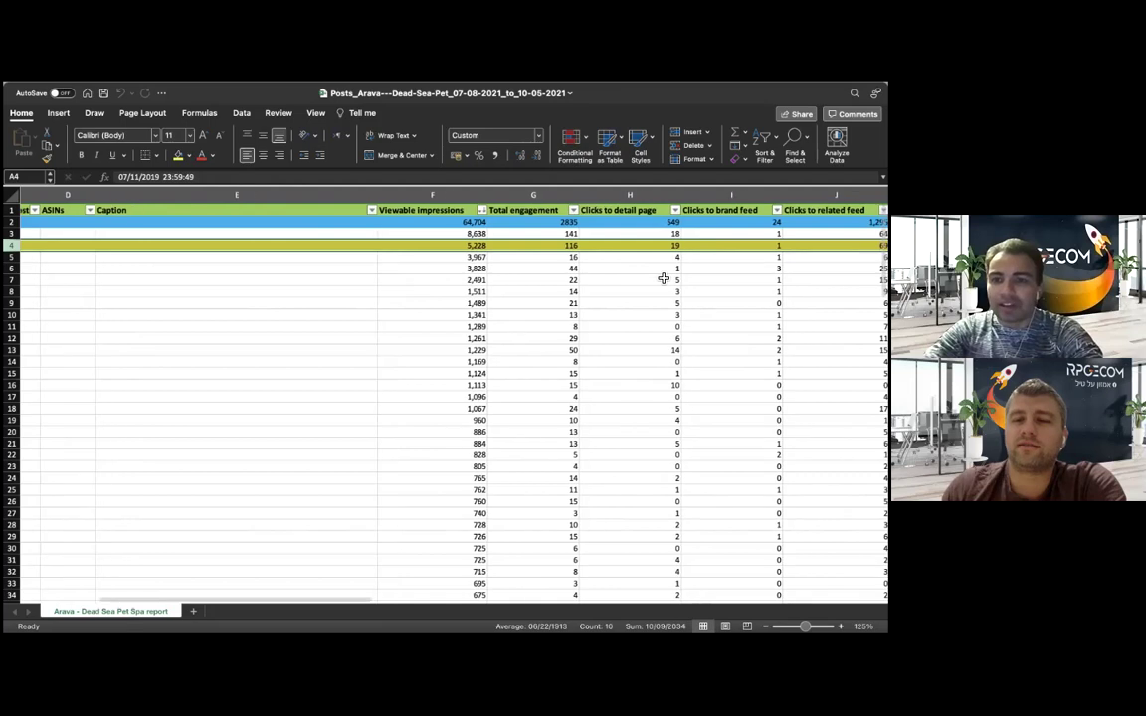
{"action": "scroll", "coordinate": [663, 279], "scroll_direction": "right", "scroll_amount": 4}
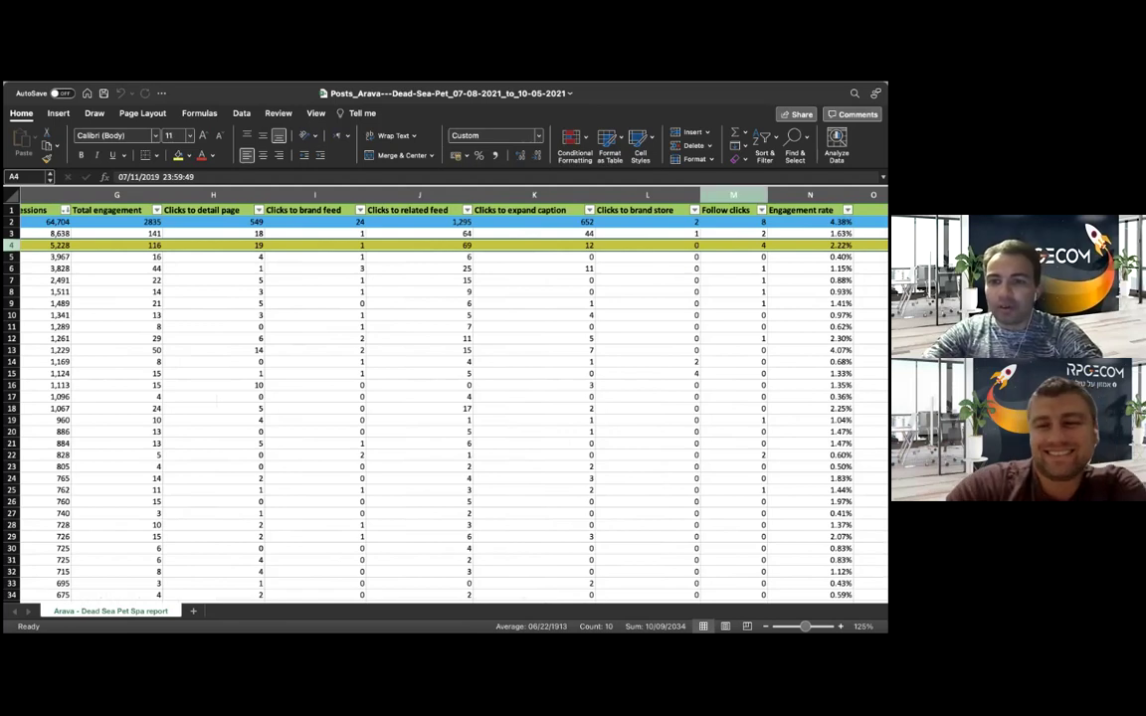
{"action": "left_click", "coordinate": [761, 209]}
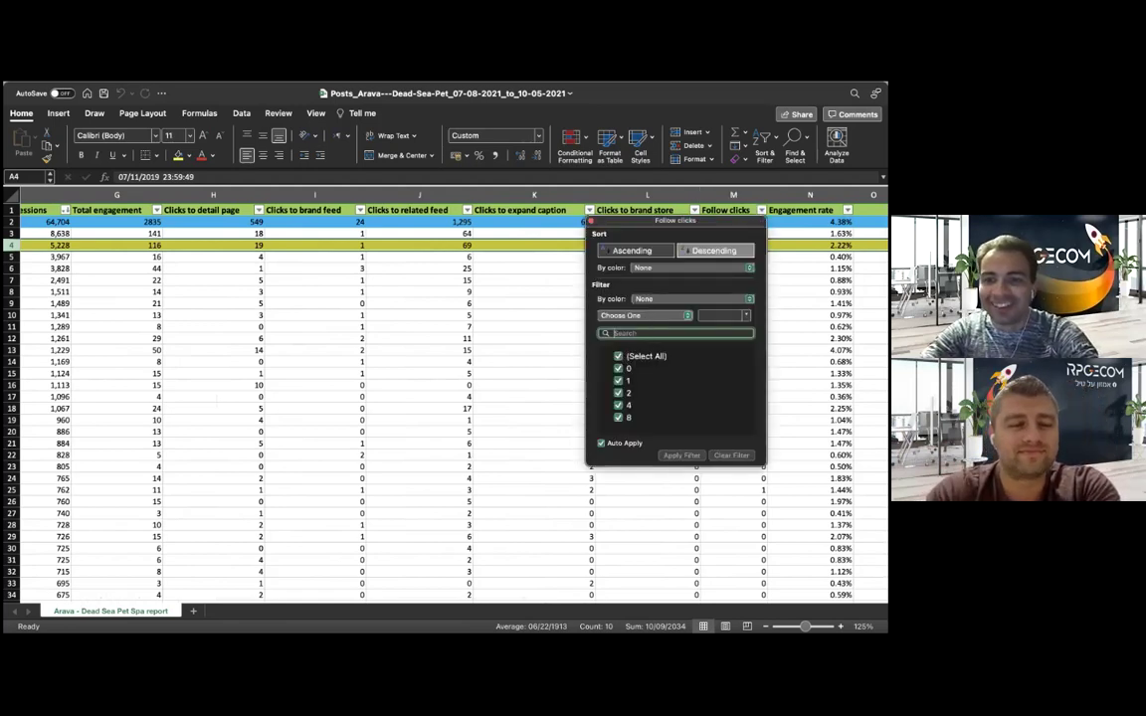
{"action": "left_click", "coordinate": [714, 250]}
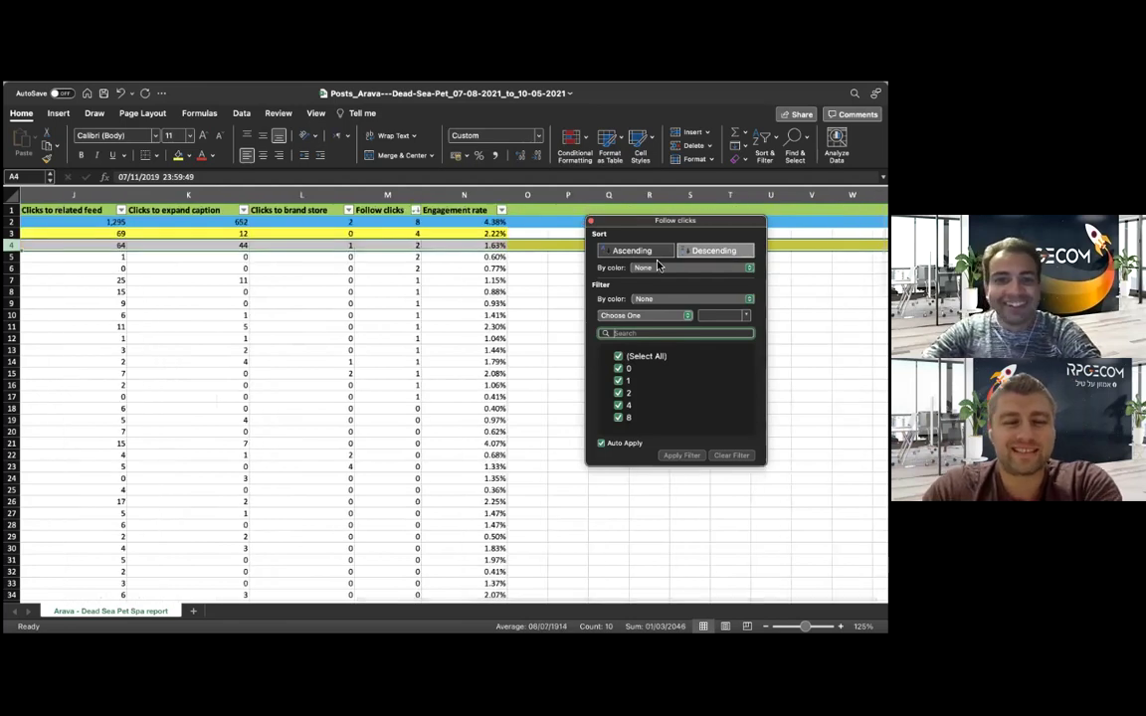
{"action": "left_click", "coordinate": [413, 306]}
Check the follow clicks of the 11/07/2019 post in cell M3 and the totals for the whole Follow clicks column
{"action": "scroll", "coordinate": [407, 318], "scroll_direction": "left", "scroll_amount": 3}
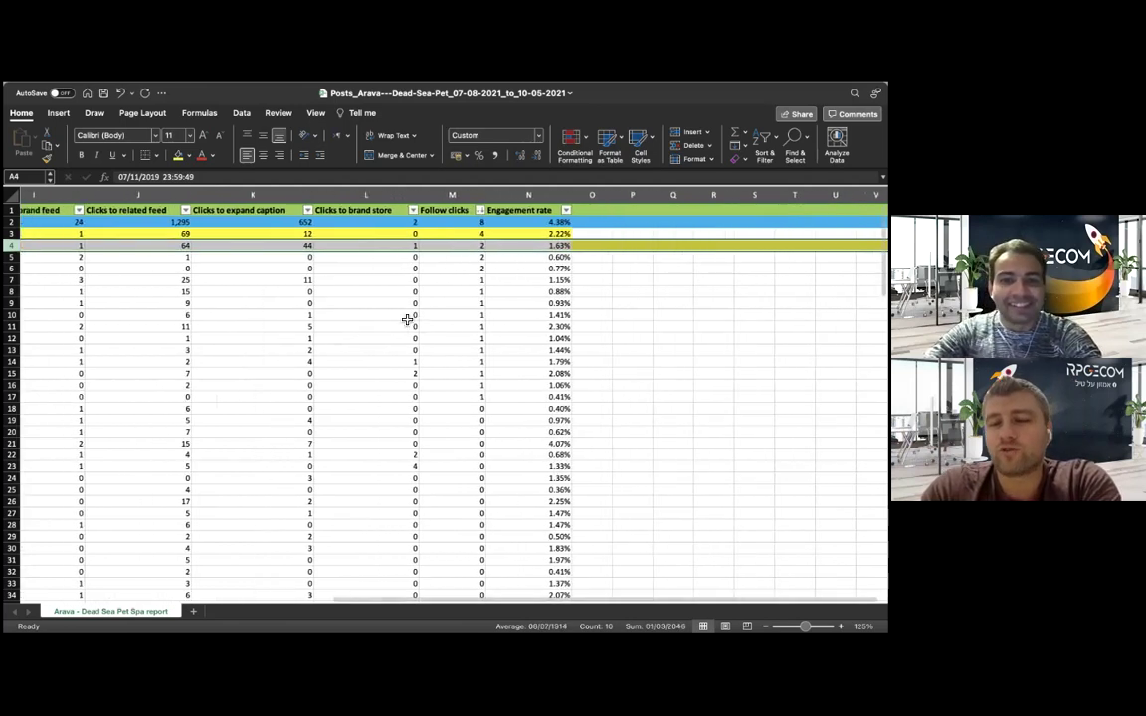
{"action": "scroll", "coordinate": [452, 317], "scroll_direction": "left", "scroll_amount": 2}
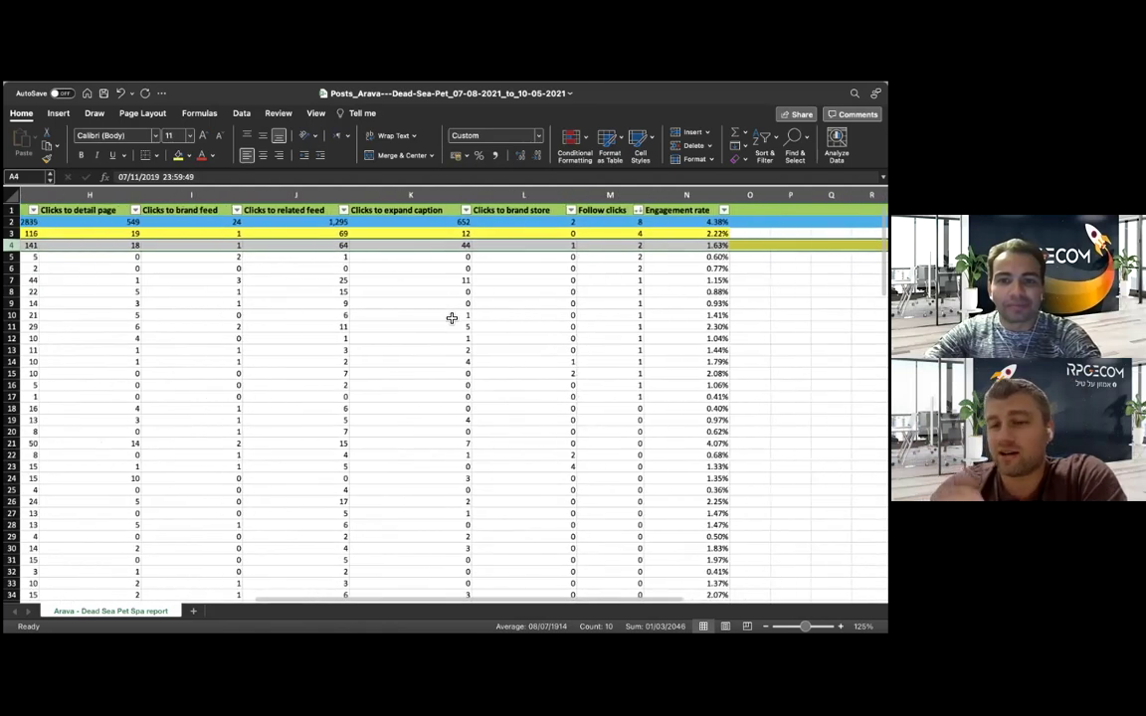
{"action": "left_click", "coordinate": [641, 235]}
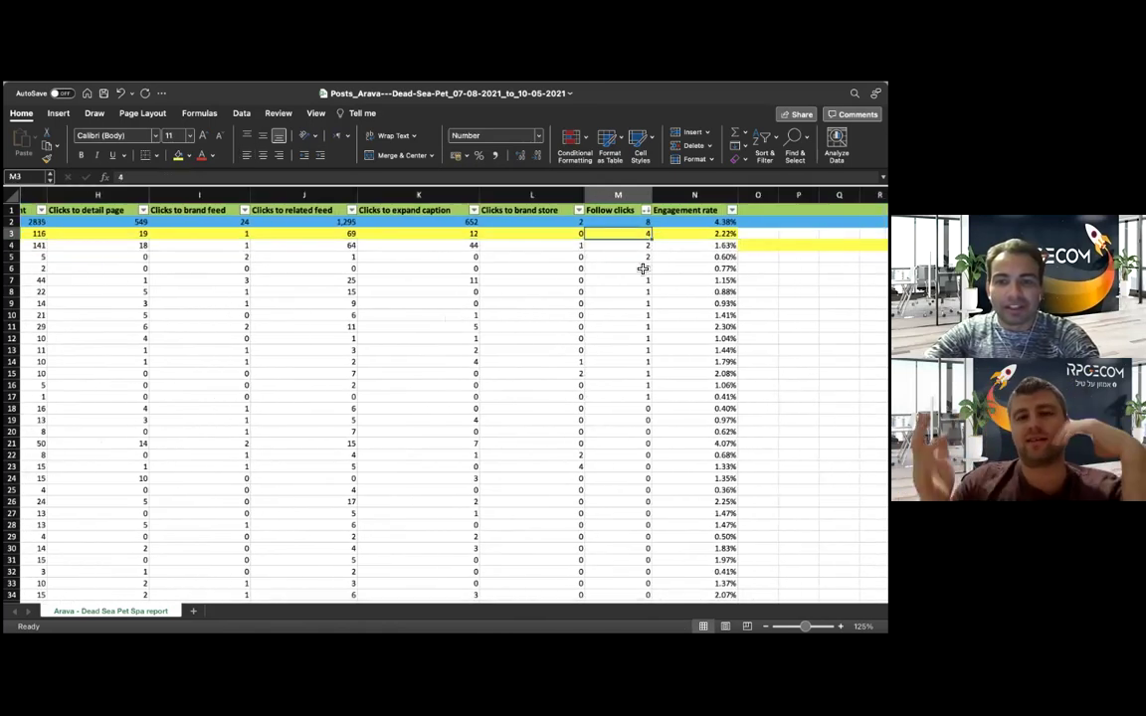
{"action": "left_click", "coordinate": [618, 194]}
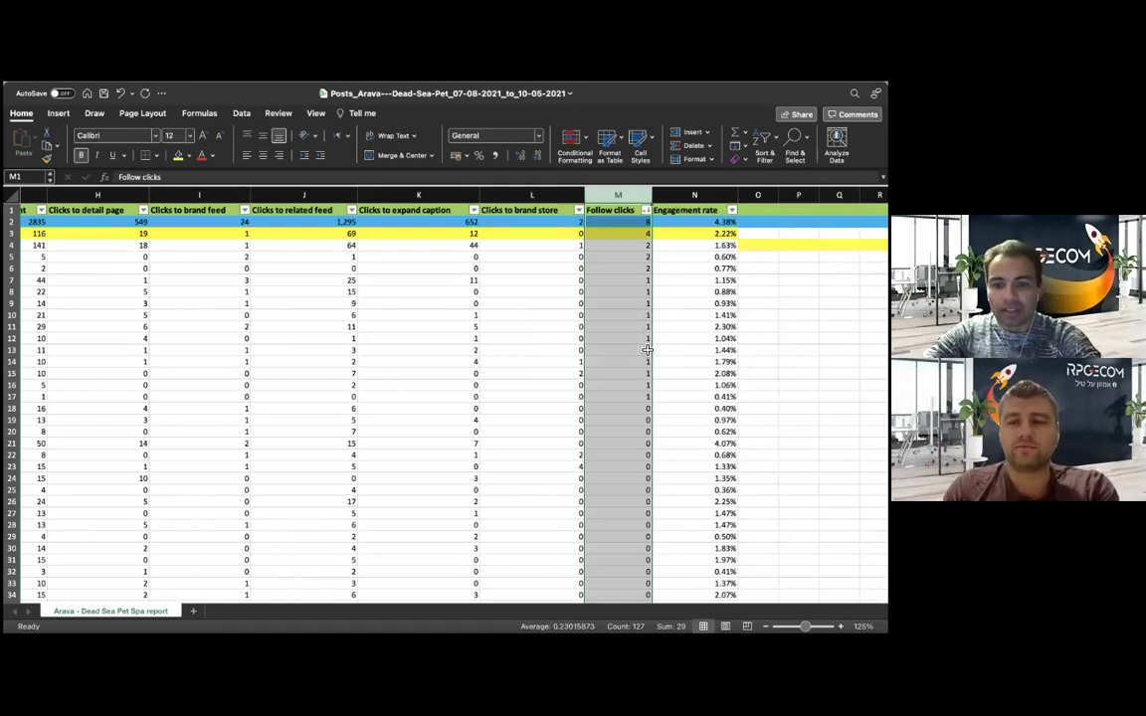
Review the sorted posts across all columns, comparing creation dates, viewable impressions, engagement and click metrics
{"action": "scroll", "coordinate": [646, 274], "scroll_direction": "left", "scroll_amount": 1}
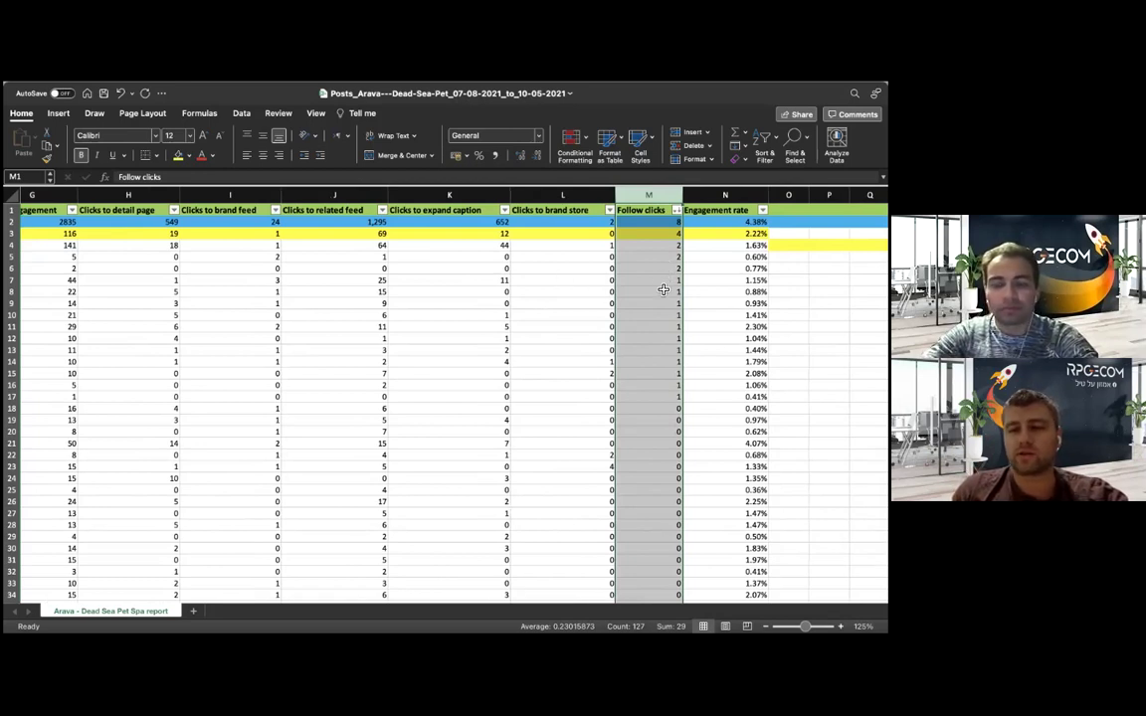
{"action": "scroll", "coordinate": [654, 297], "scroll_direction": "left", "scroll_amount": 10}
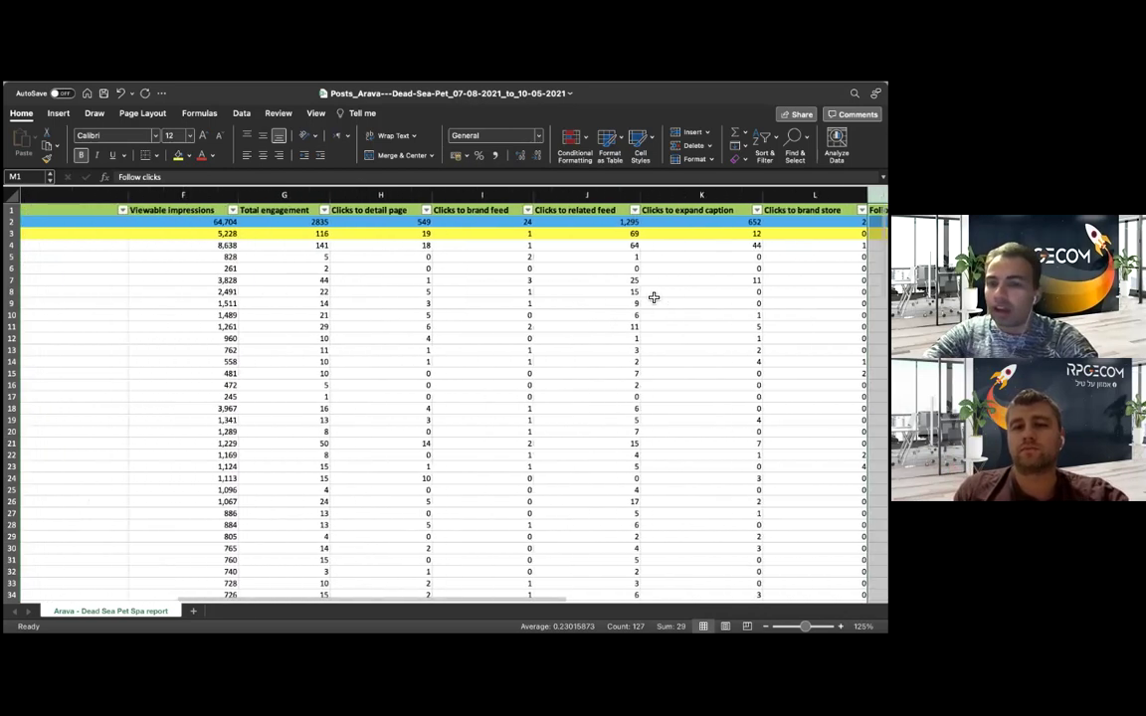
{"action": "scroll", "coordinate": [653, 298], "scroll_direction": "left", "scroll_amount": 10}
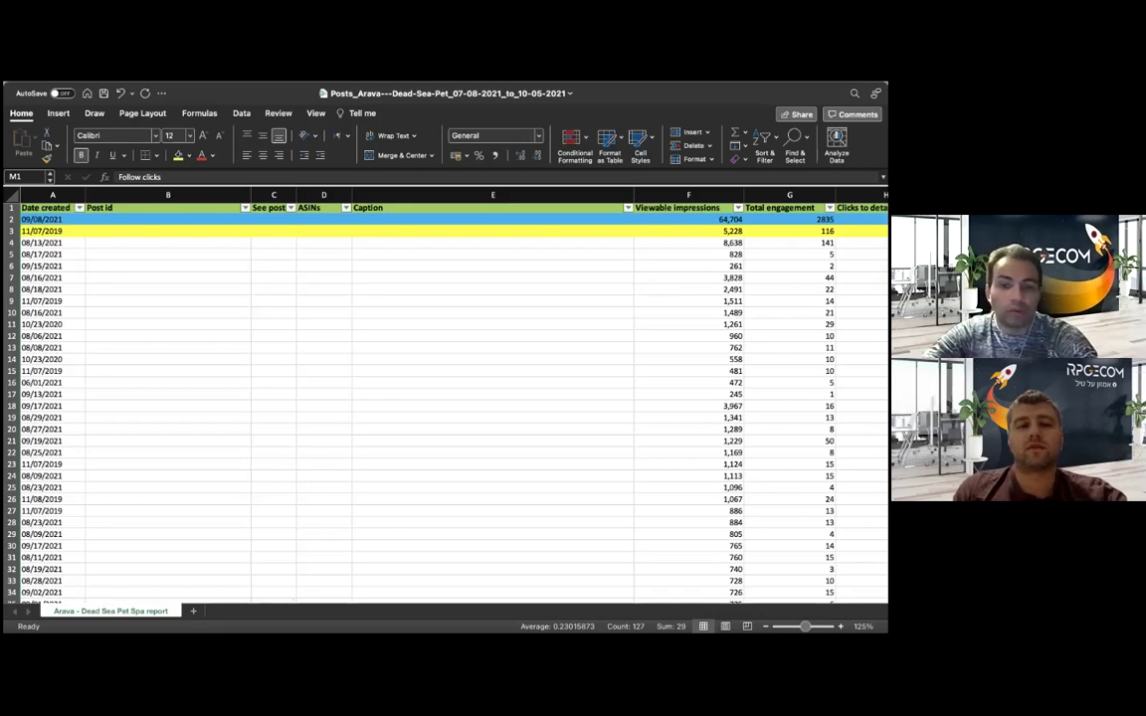
{"action": "scroll", "coordinate": [448, 398], "scroll_direction": "right", "scroll_amount": 10}
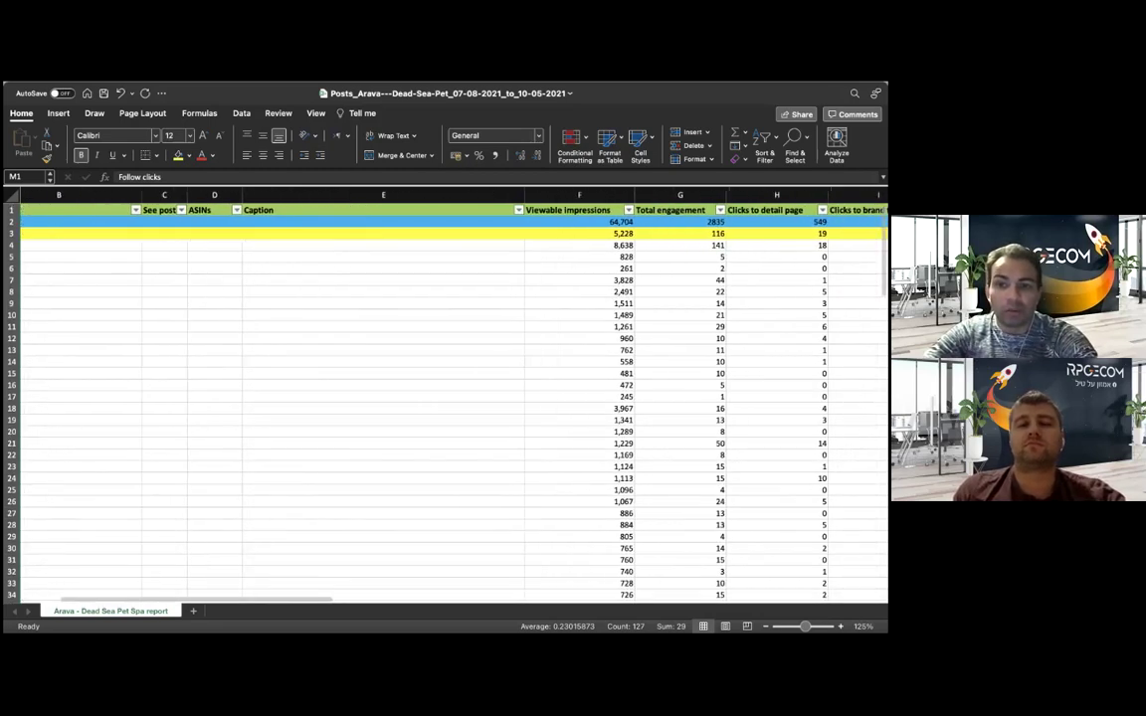
{"action": "scroll", "coordinate": [448, 398], "scroll_direction": "right", "scroll_amount": 2}
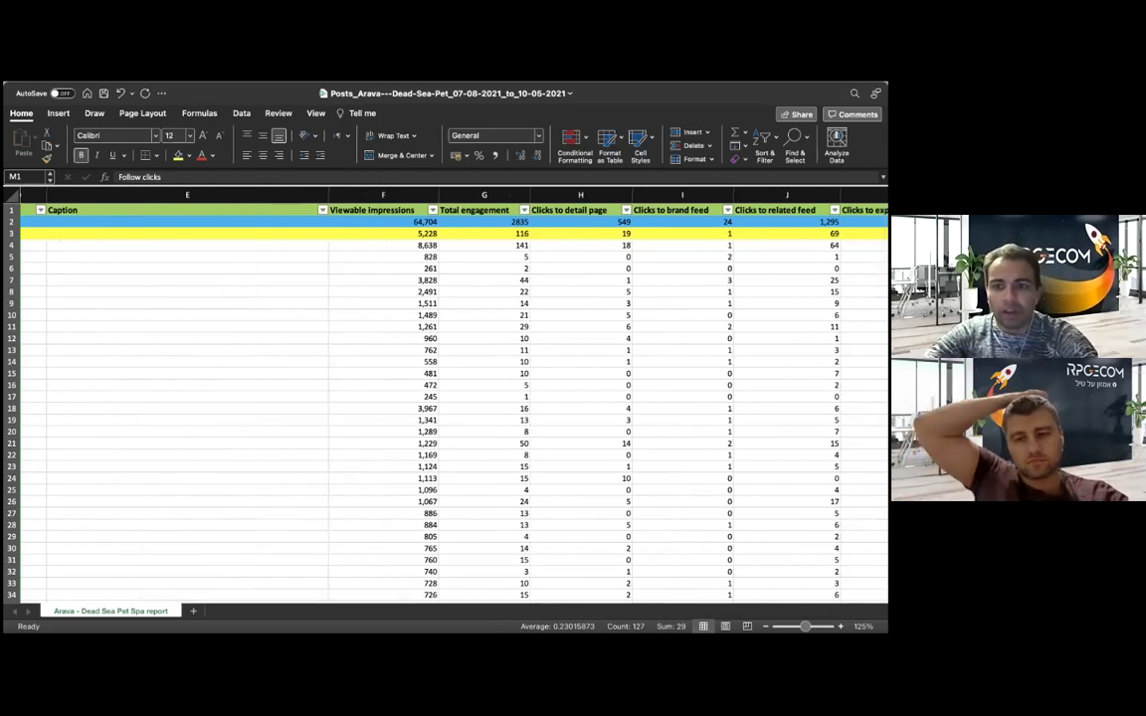
{"action": "scroll", "coordinate": [448, 398], "scroll_direction": "right", "scroll_amount": 5}
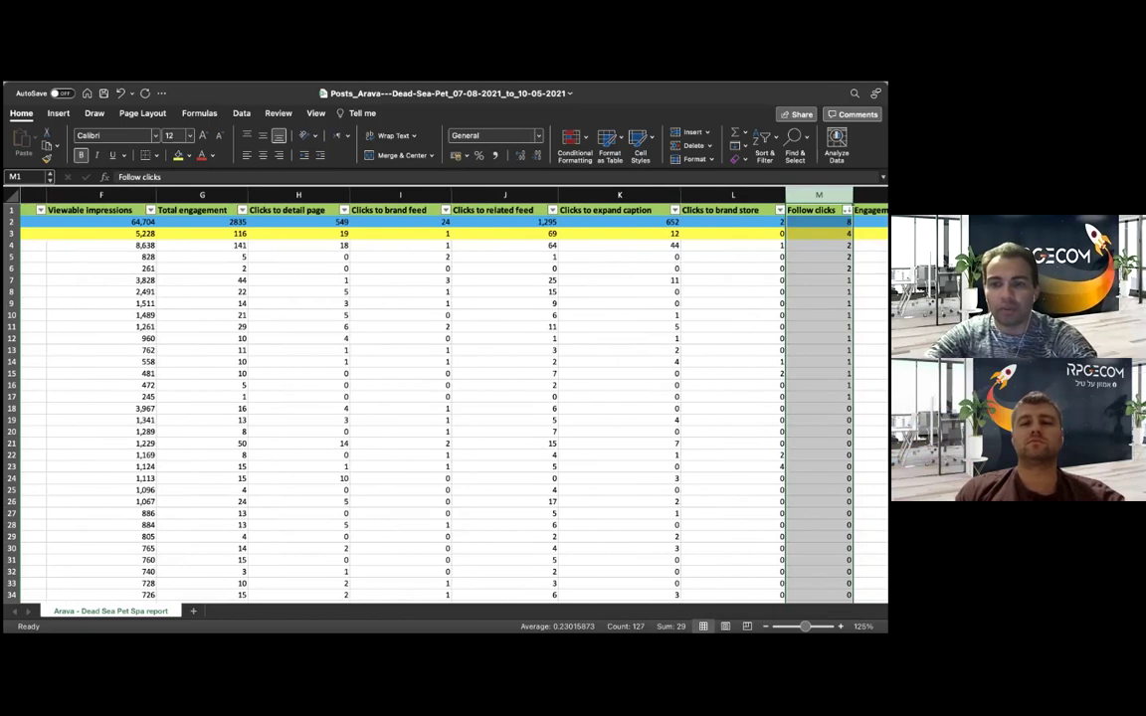
Return to the report's first columns and switch from Excel past the Amazon Dog Health Supplies posts page towards the presentation
{"action": "scroll", "coordinate": [448, 398], "scroll_direction": "left", "scroll_amount": 10}
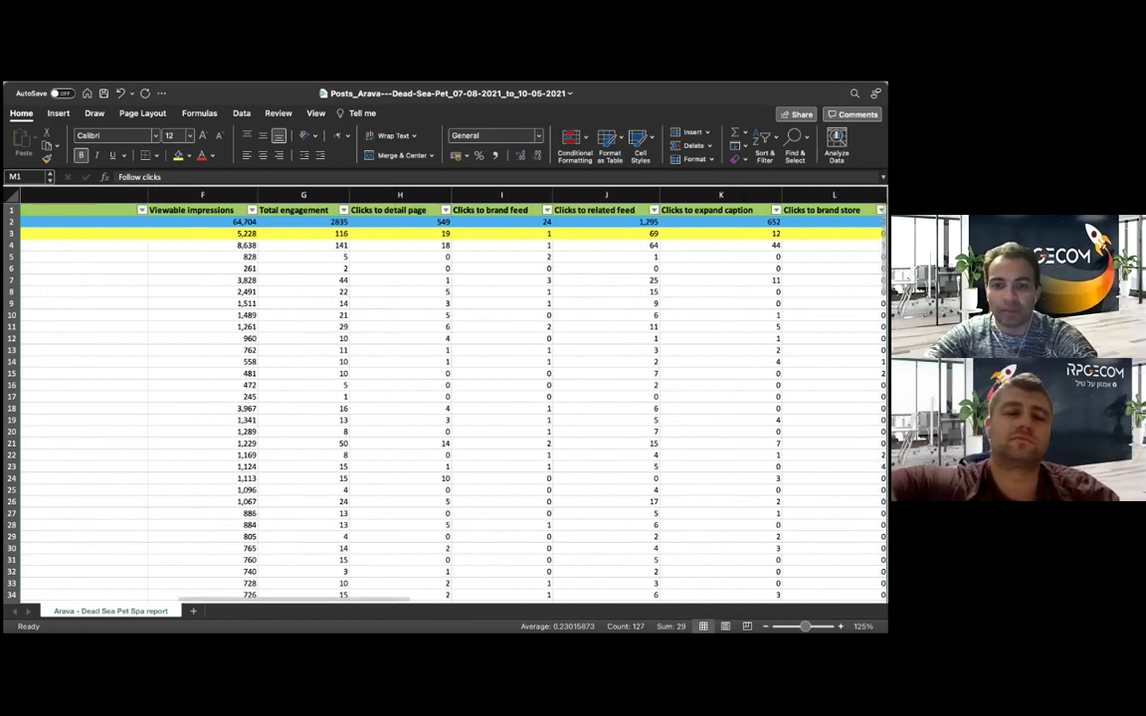
{"action": "scroll", "coordinate": [447, 398], "scroll_direction": "left", "scroll_amount": 2}
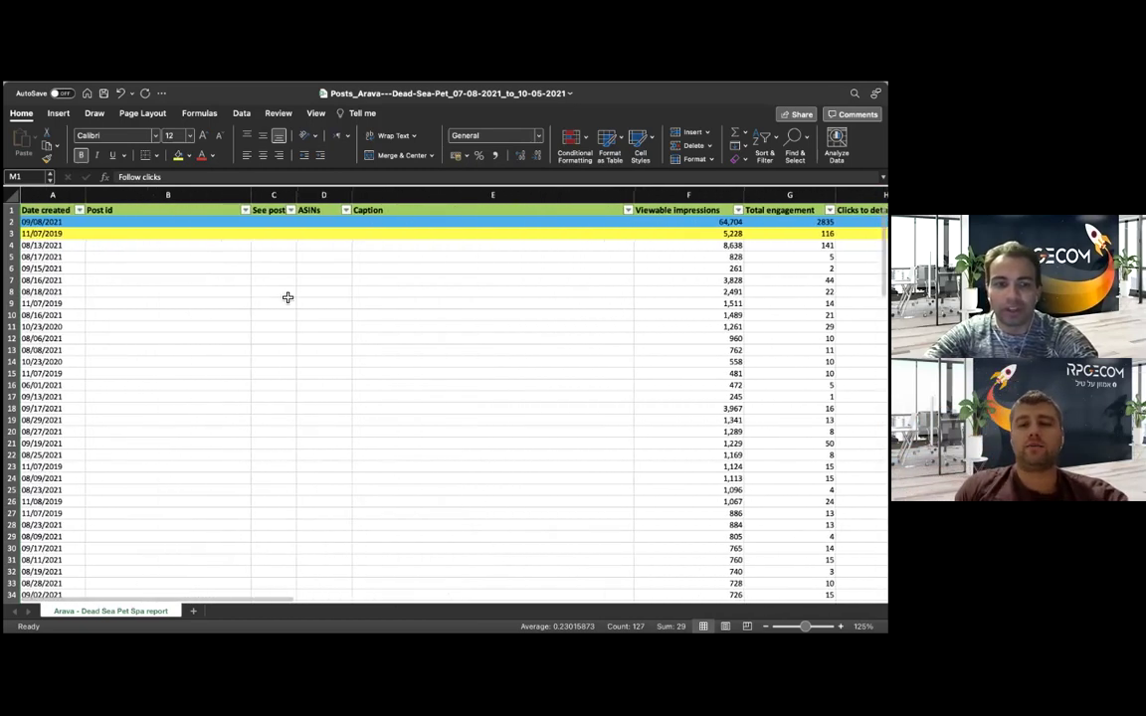
{"action": "key", "text": "ctrl+Left"}
{"action": "key", "text": "ctrl+Left"}
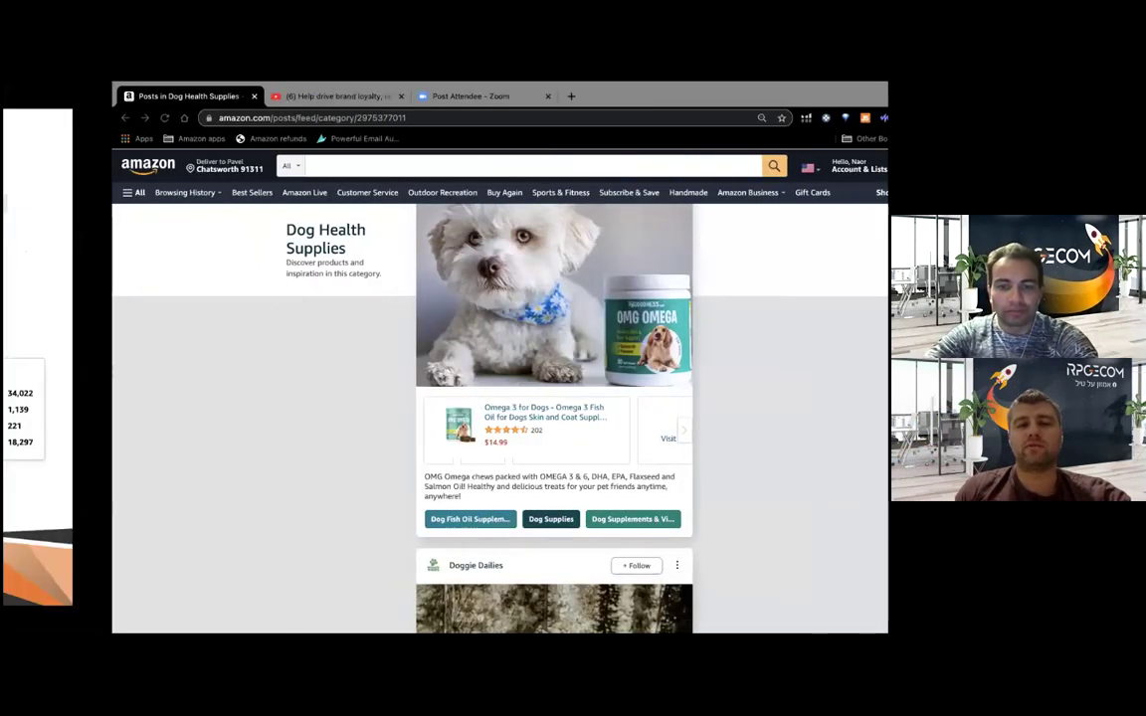